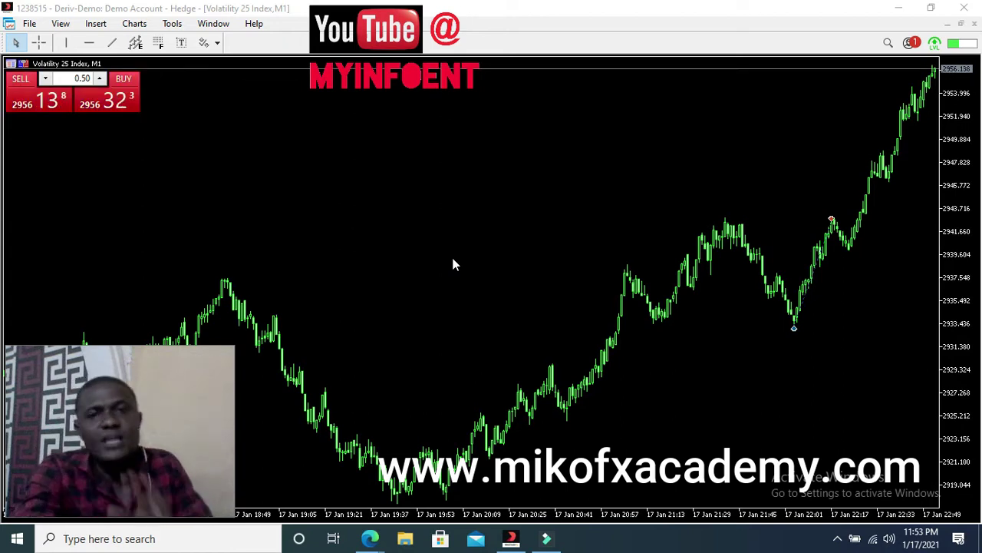
Draw three horizontal trendlines near 2939.6, 2950 and 2927.5 across the chart.
{"action": "left_click", "coordinate": [113, 43]}
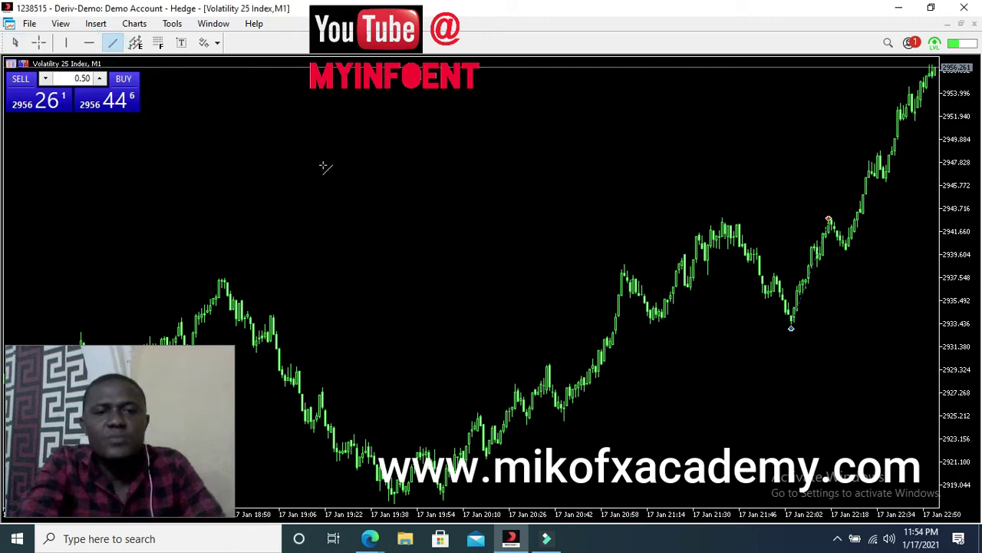
{"action": "left_click_drag", "start_coordinate": [329, 254], "coordinate": [682, 248]}
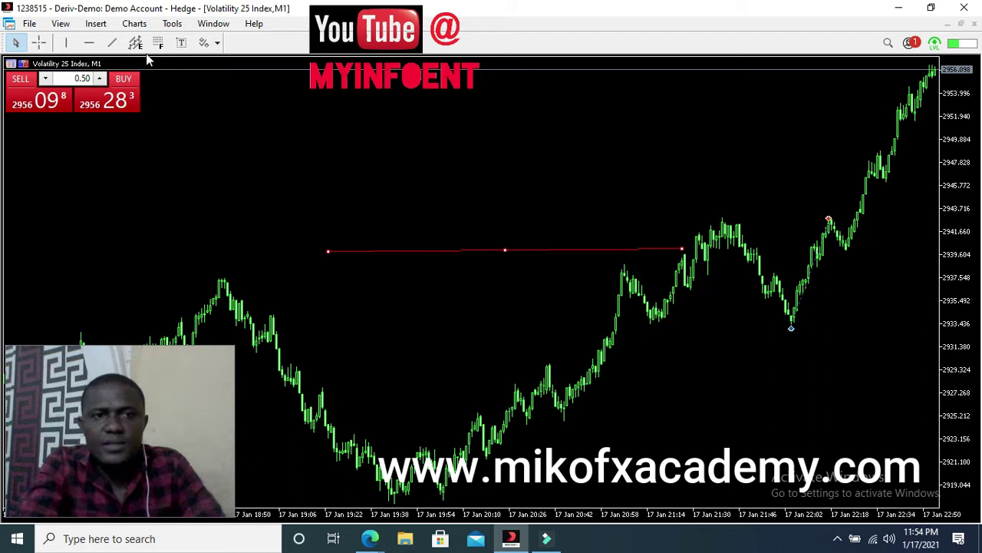
{"action": "left_click", "coordinate": [114, 43]}
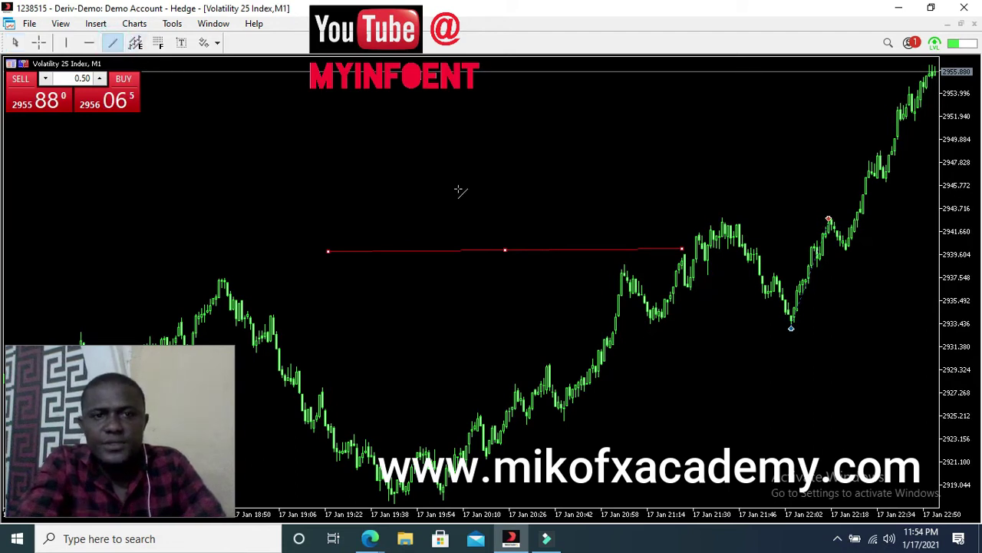
{"action": "left_click_drag", "start_coordinate": [314, 133], "coordinate": [685, 133]}
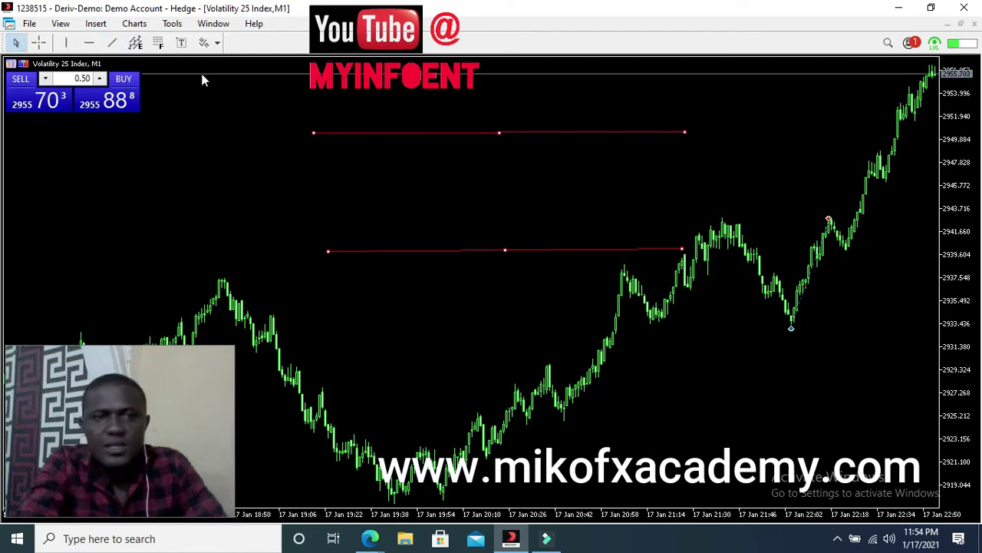
{"action": "left_click", "coordinate": [111, 45]}
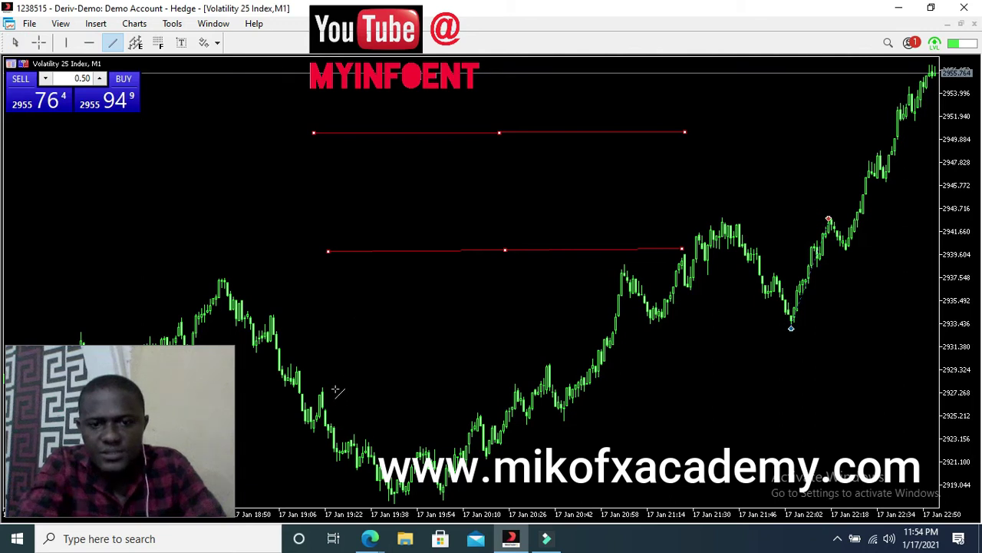
{"action": "left_click_drag", "start_coordinate": [336, 390], "coordinate": [697, 389]}
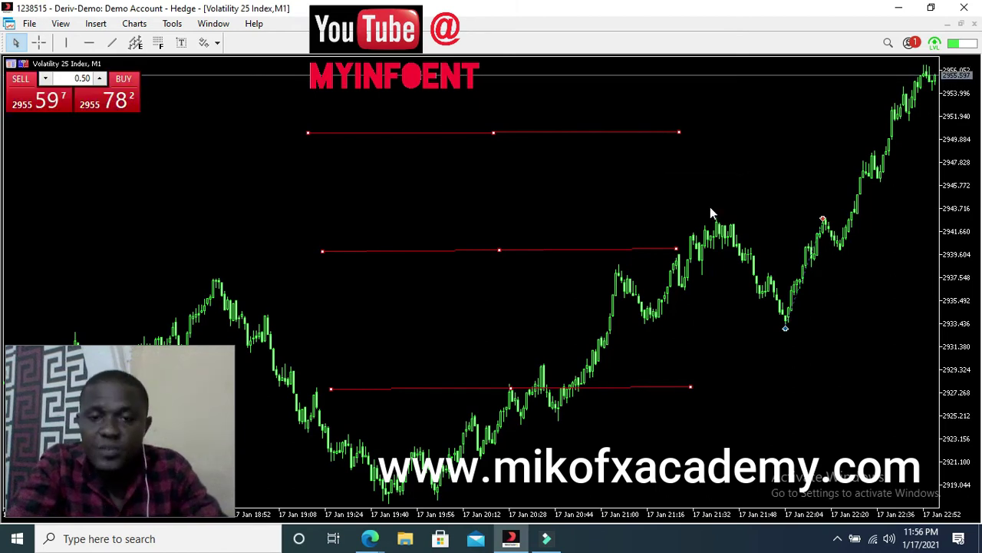
Draw a short rising diagonal trendline on the left, then a horizontal trendline near 2944.
{"action": "left_click", "coordinate": [113, 43]}
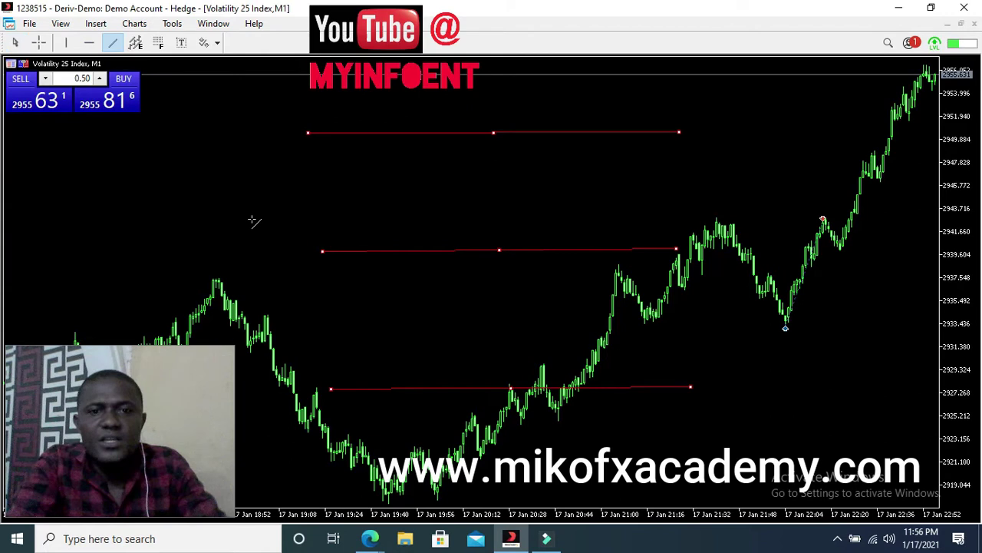
{"action": "left_click_drag", "start_coordinate": [304, 251], "coordinate": [331, 219]}
{"action": "left_click", "coordinate": [113, 43]}
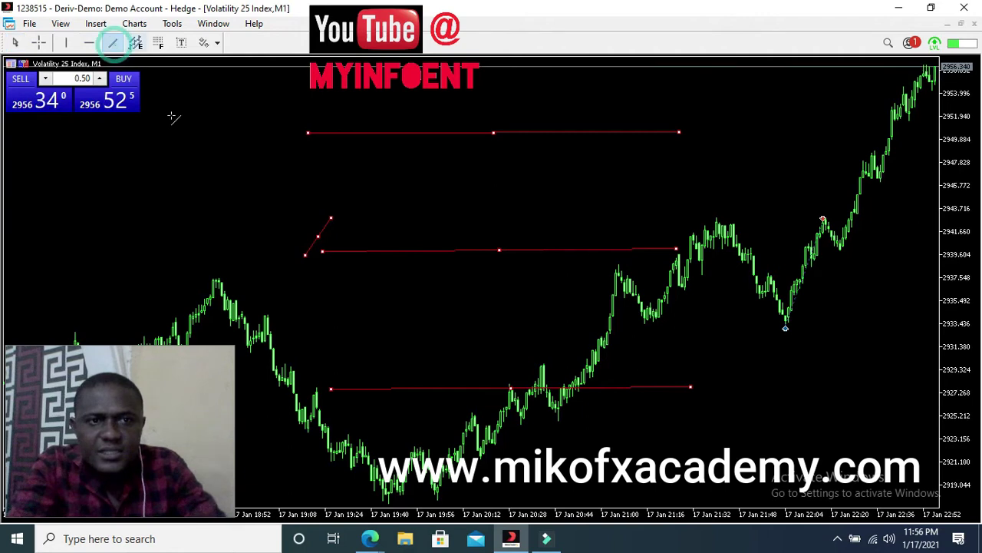
{"action": "left_click_drag", "start_coordinate": [302, 218], "coordinate": [679, 216]}
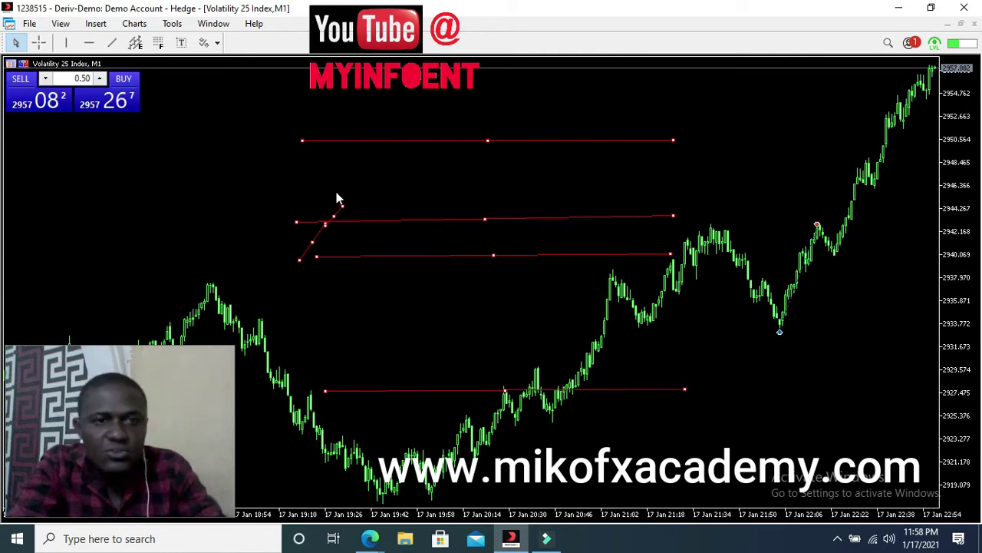
Extend the rising diagonal upward, add a horizontal trendline near 2947 and another short segment.
{"action": "left_click", "coordinate": [112, 42]}
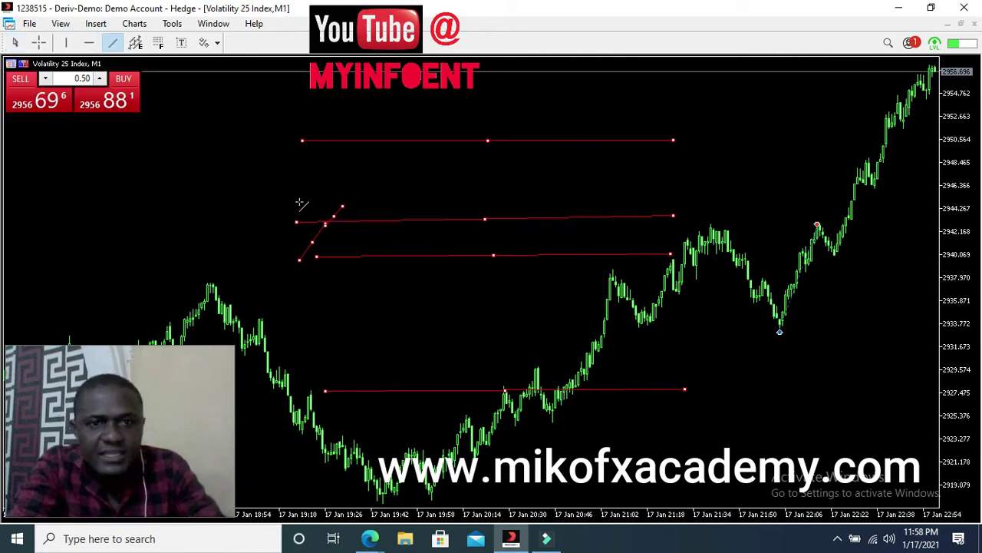
{"action": "left_click_drag", "start_coordinate": [344, 207], "coordinate": [363, 182]}
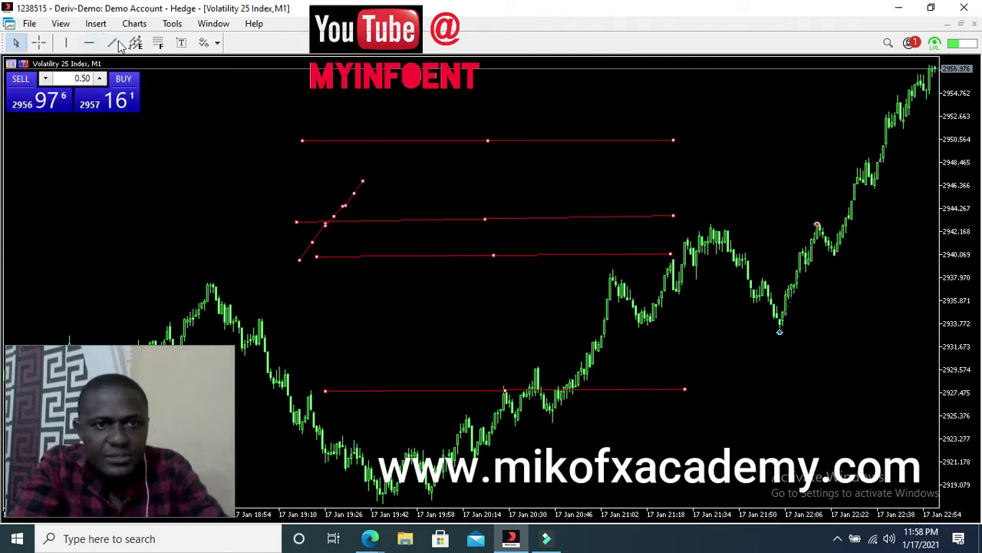
{"action": "left_click", "coordinate": [113, 42]}
{"action": "left_click_drag", "start_coordinate": [273, 184], "coordinate": [679, 177]}
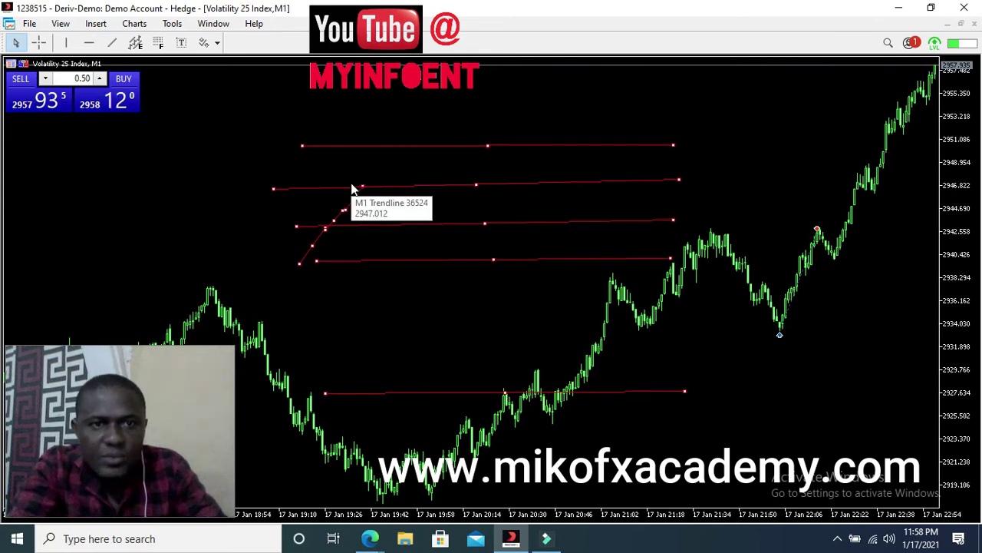
{"action": "left_click", "coordinate": [112, 42]}
{"action": "left_click_drag", "start_coordinate": [358, 184], "coordinate": [374, 182]}
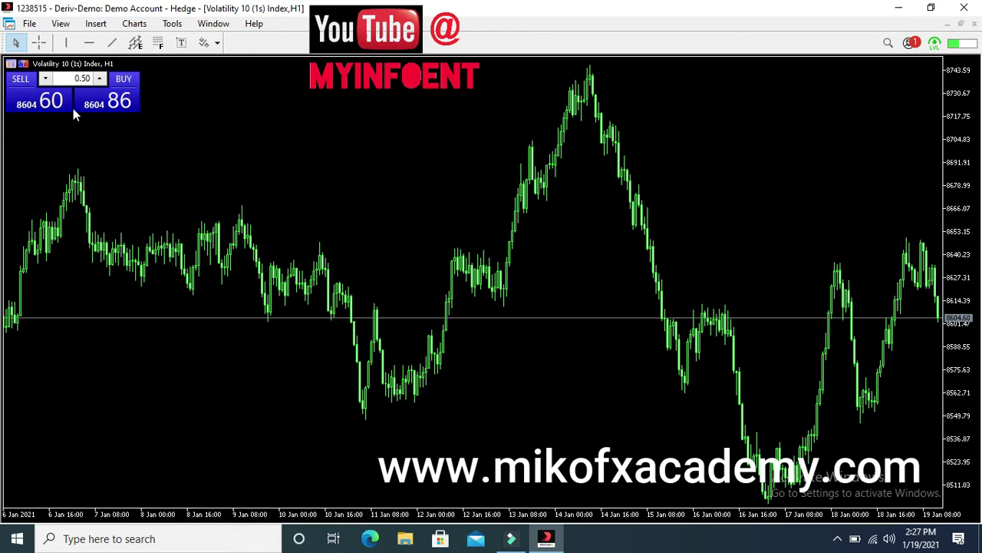
Sell 0.5 lots of Volatility 10 (1s) Index at market, 8604.66, via One Click Trading.
{"action": "left_click", "coordinate": [23, 86]}
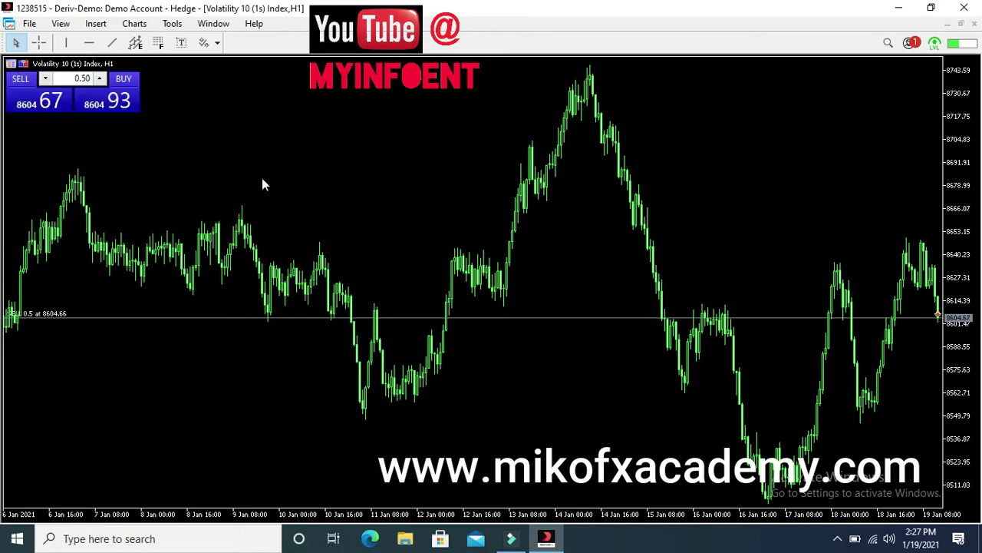
{"action": "right_click", "coordinate": [561, 325]}
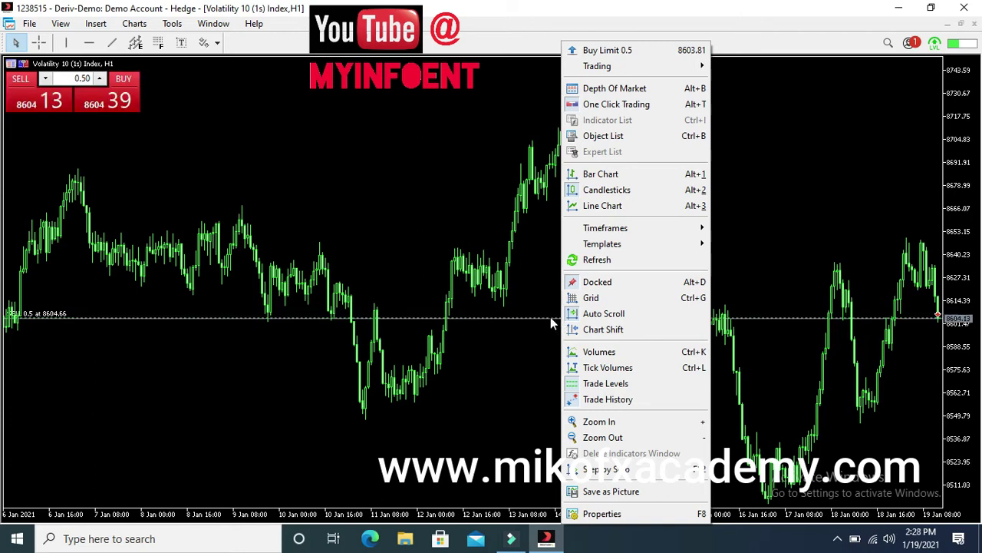
Attach a 155-point trailing stop to the open sell position from its line's context menu.
{"action": "left_click", "coordinate": [550, 317]}
{"action": "right_click", "coordinate": [550, 317]}
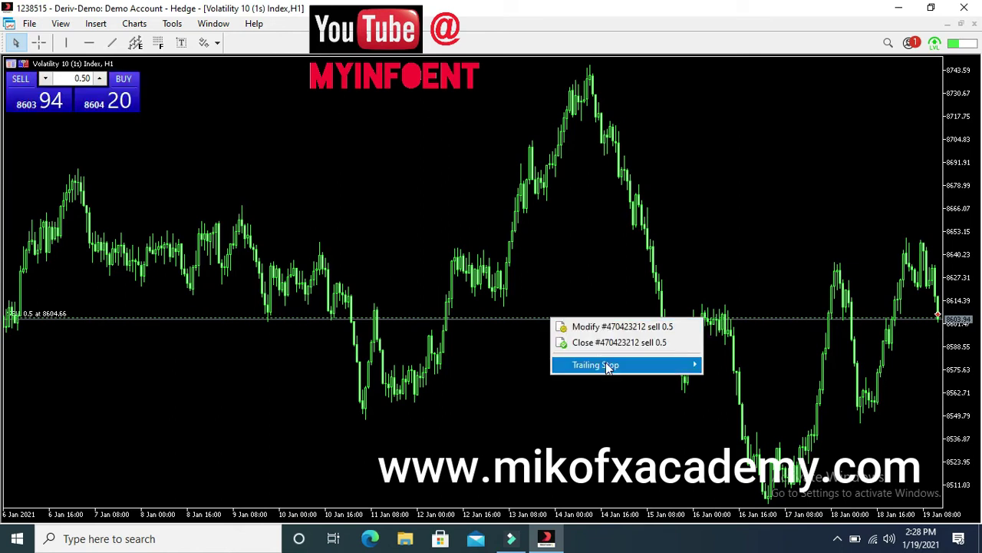
{"action": "mouse_move", "coordinate": [609, 366]}
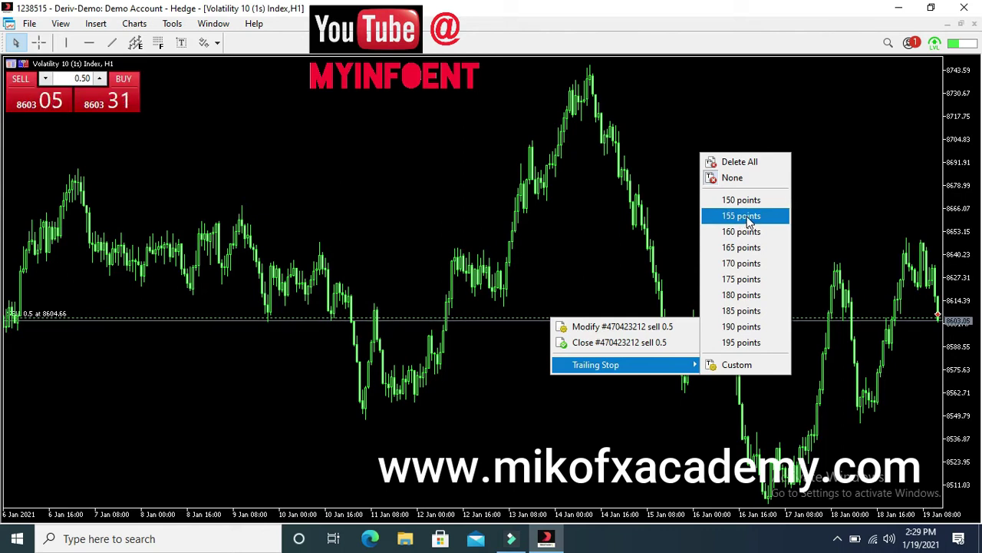
{"action": "left_click", "coordinate": [741, 217]}
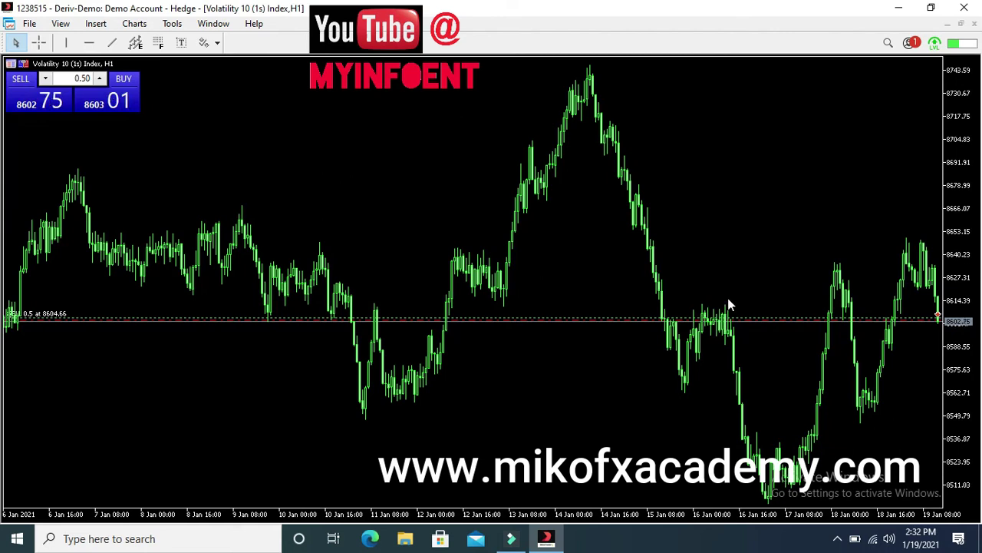
{"action": "right_click", "coordinate": [728, 298]}
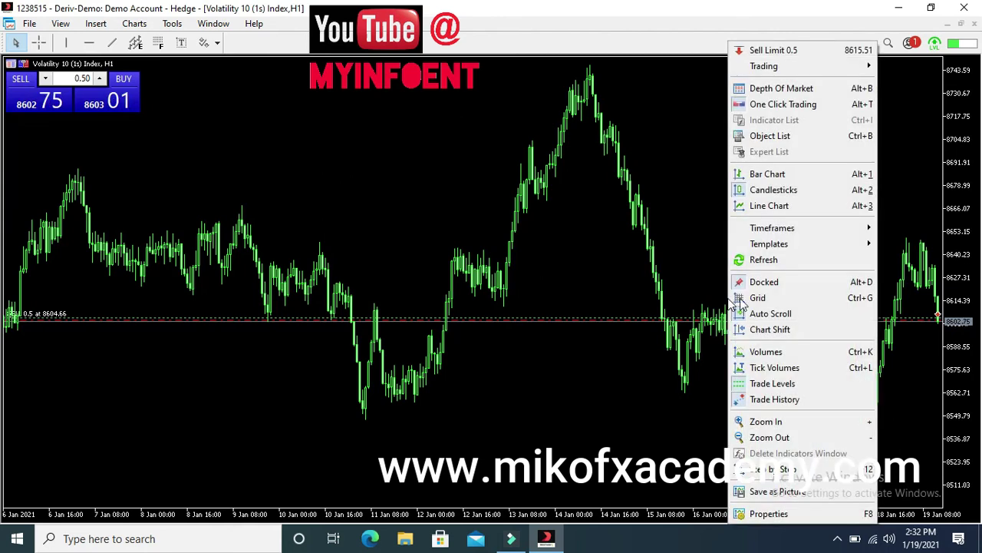
Zoom the H1 chart in three steps to enlarge the candles around the open sell.
{"action": "left_click", "coordinate": [798, 424]}
{"action": "key", "text": "plus"}
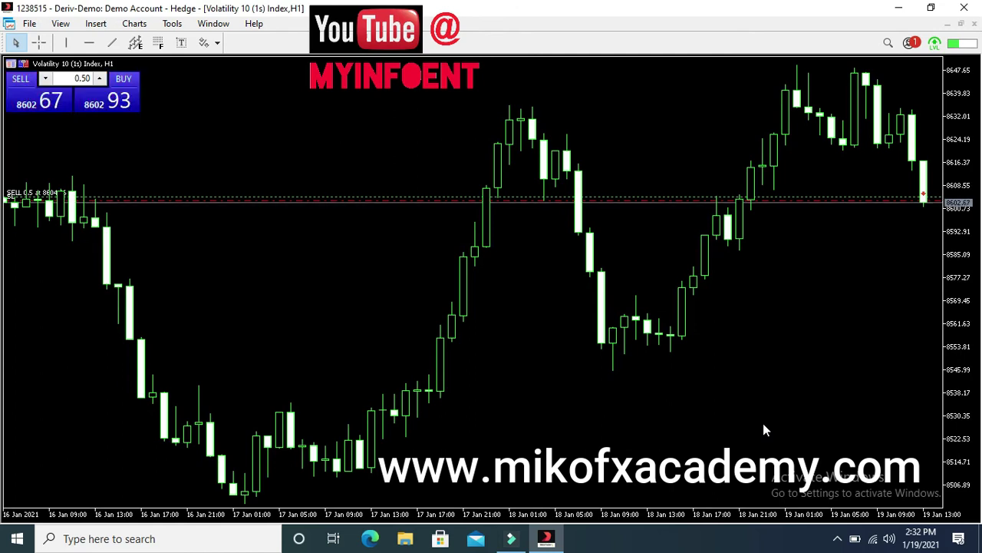
{"action": "right_click", "coordinate": [807, 229]}
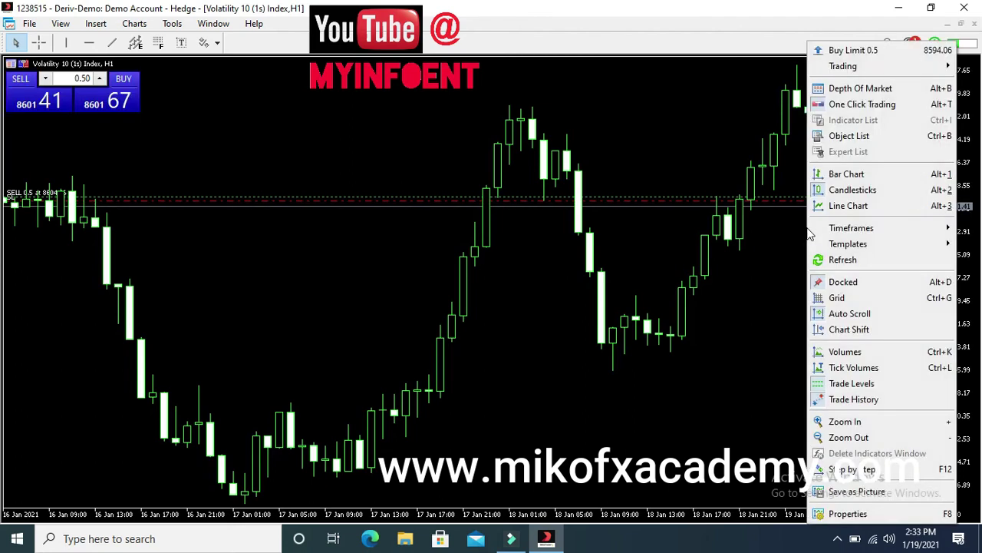
{"action": "left_click", "coordinate": [874, 421]}
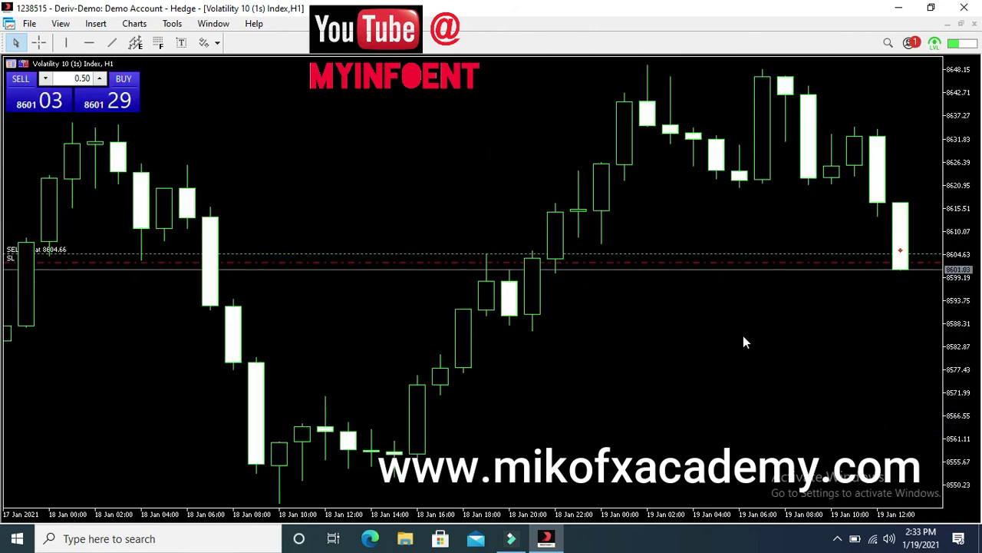
Enable Trade History display on the chart from its context menu.
{"action": "right_click", "coordinate": [650, 290]}
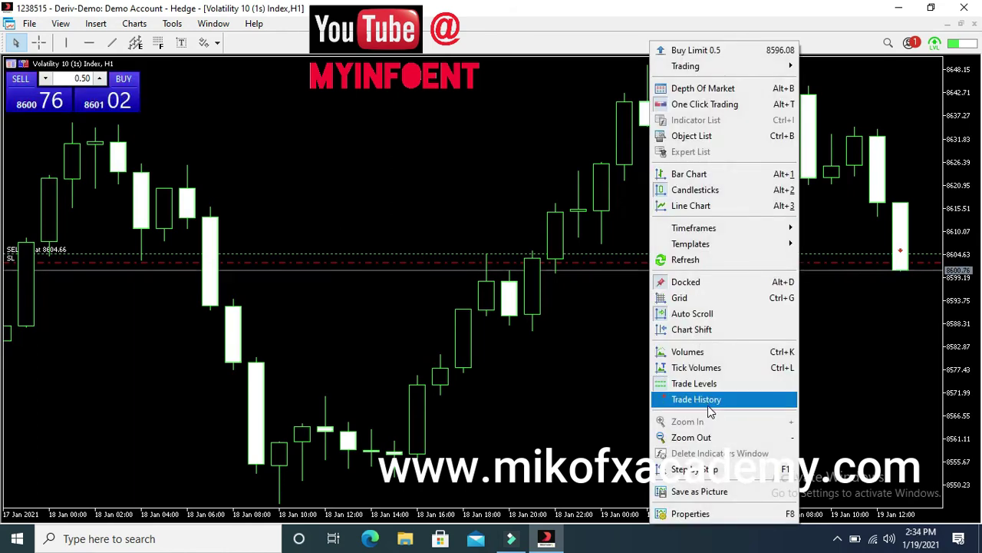
{"action": "left_click", "coordinate": [629, 342]}
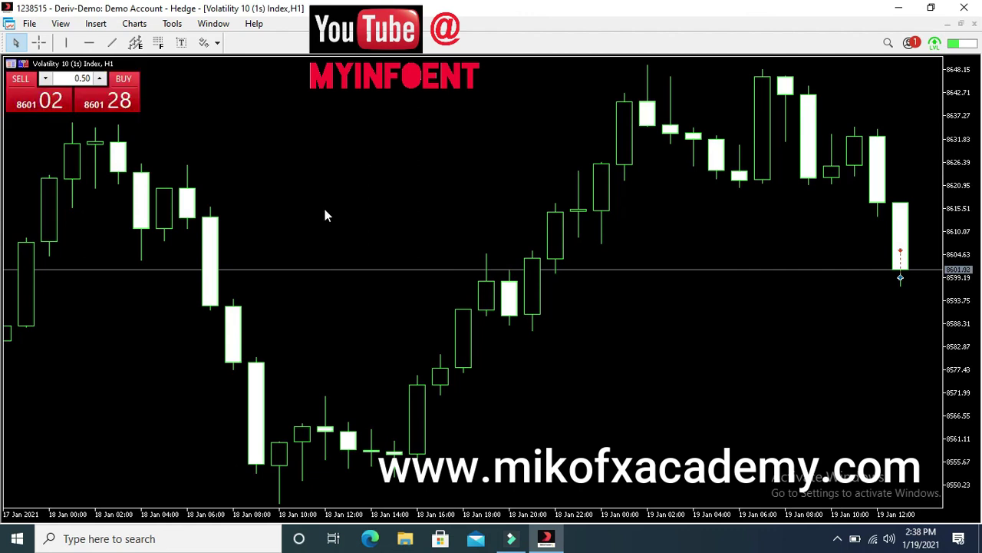
{"action": "left_click", "coordinate": [60, 24]}
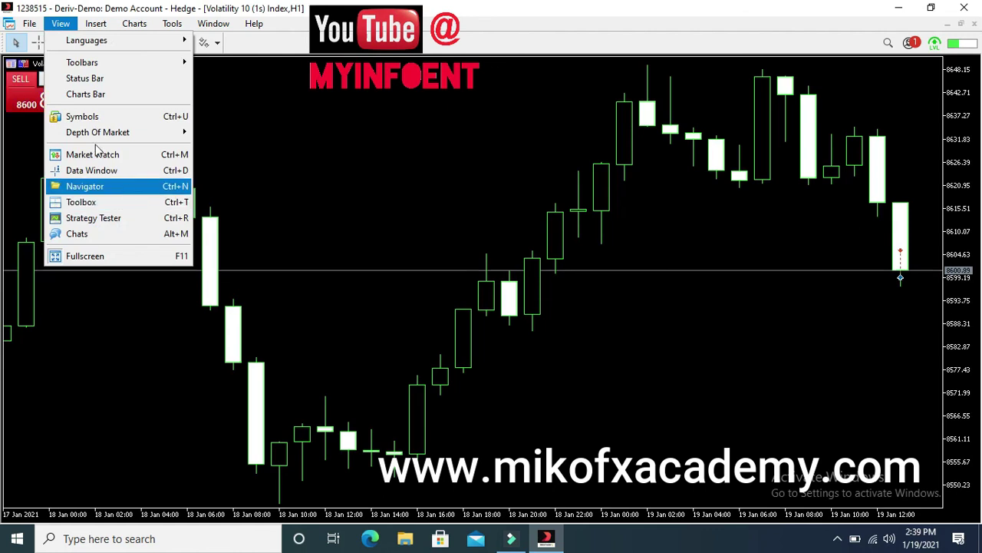
Show the Toolbox History tab, enlarge the panel, and select the 0.5-lot Volatility 10 (1s) sell row.
{"action": "left_click", "coordinate": [113, 204]}
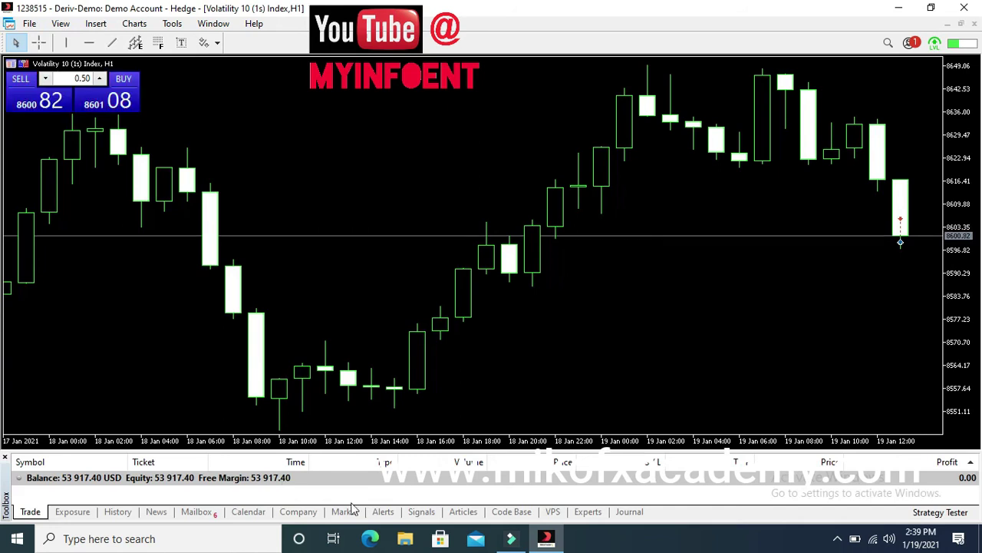
{"action": "left_click", "coordinate": [117, 511]}
{"action": "left_click_drag", "start_coordinate": [909, 317], "coordinate": [904, 283]}
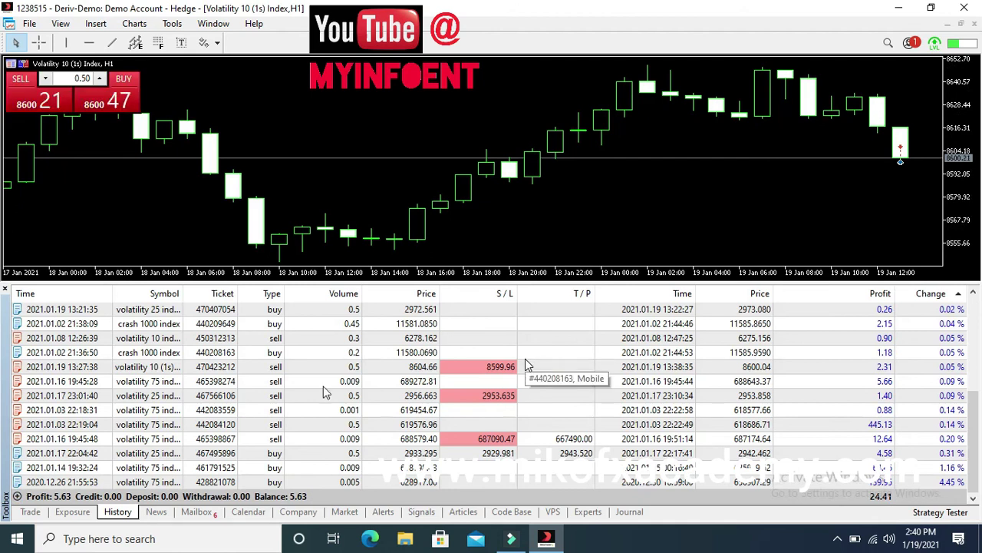
{"action": "left_click", "coordinate": [153, 369]}
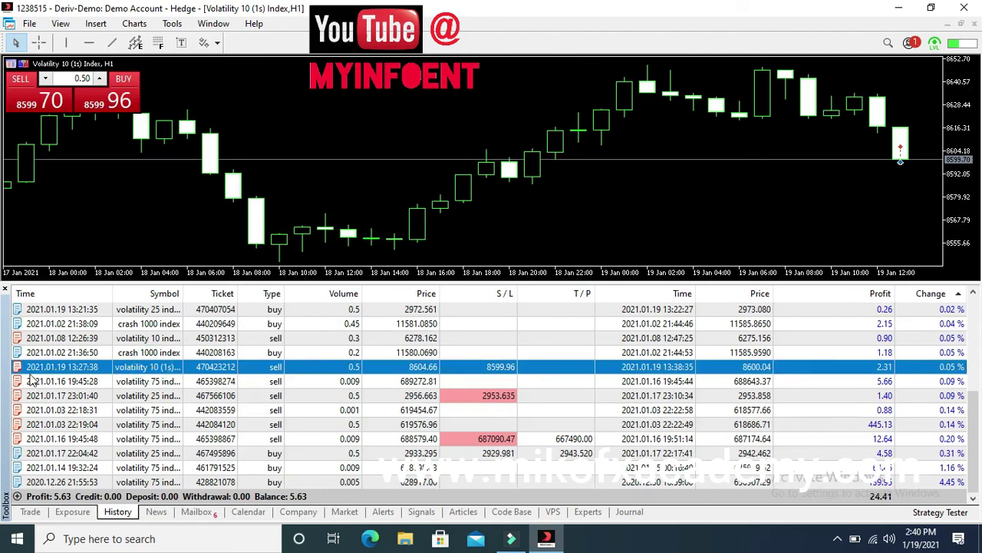